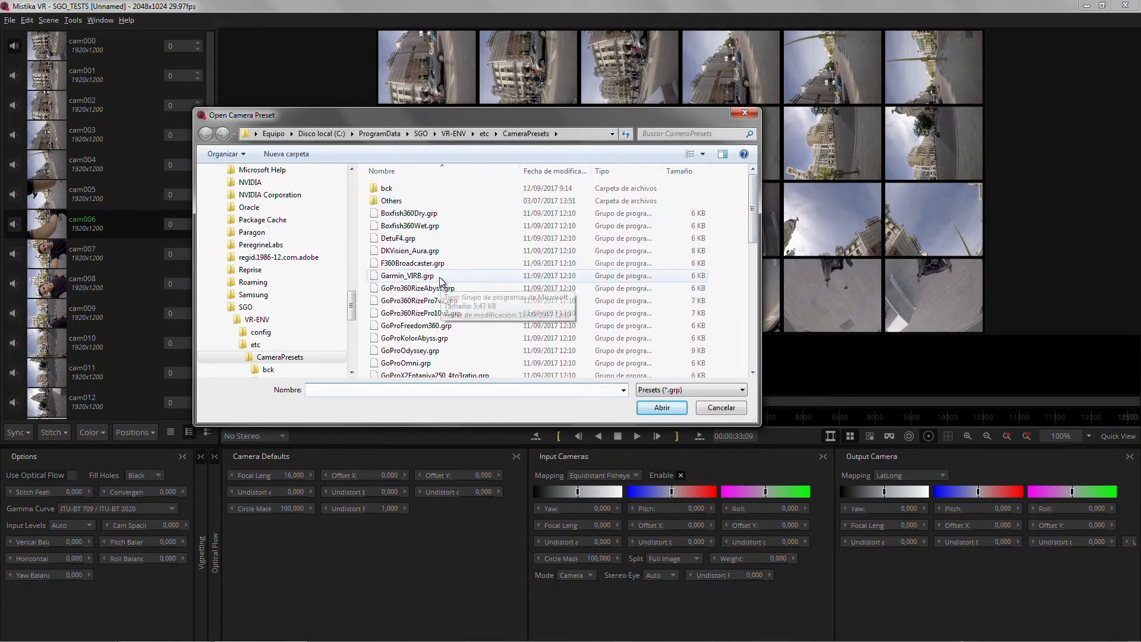
# Load the Jaunt.grp camera preset for the imported cameras
pyautogui.click(443, 276)
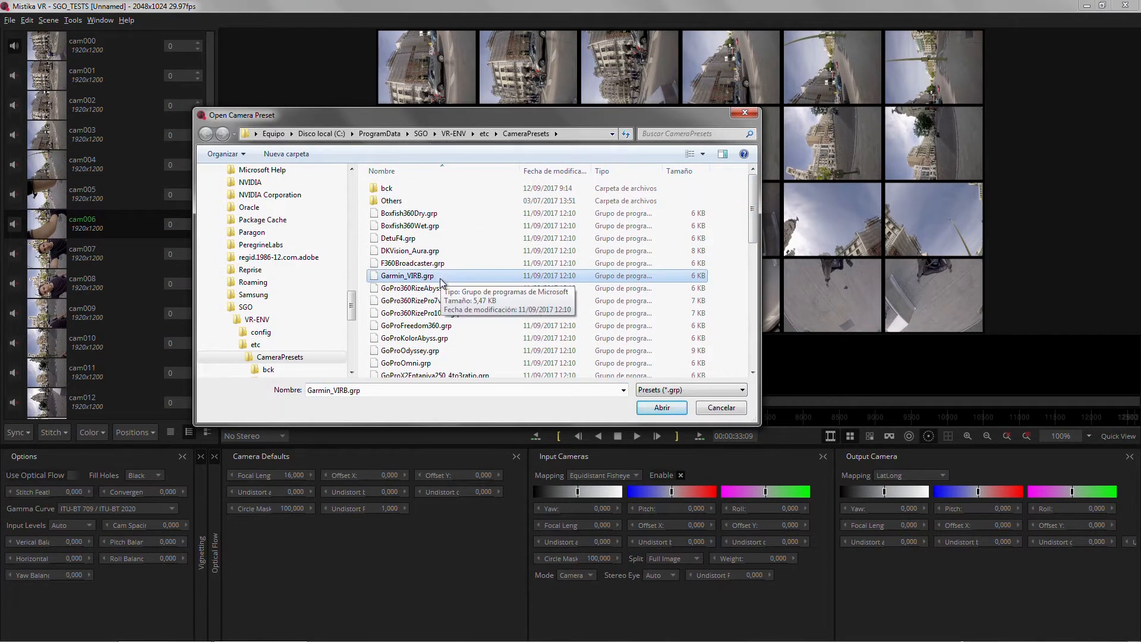
pyautogui.press('j')
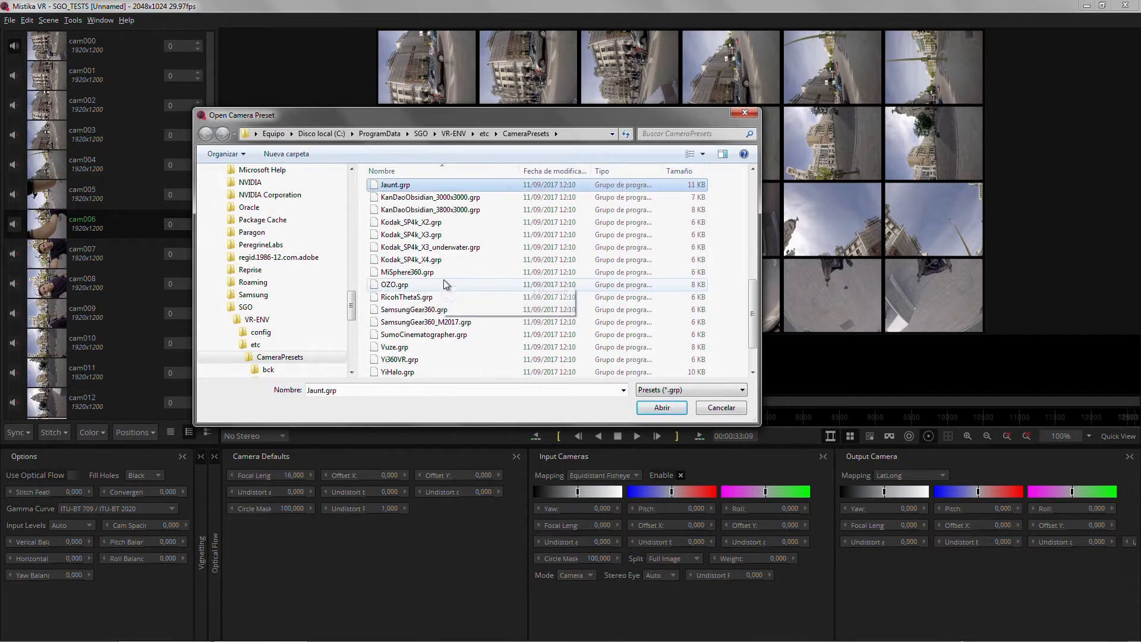
pyautogui.doubleClick(406, 186)
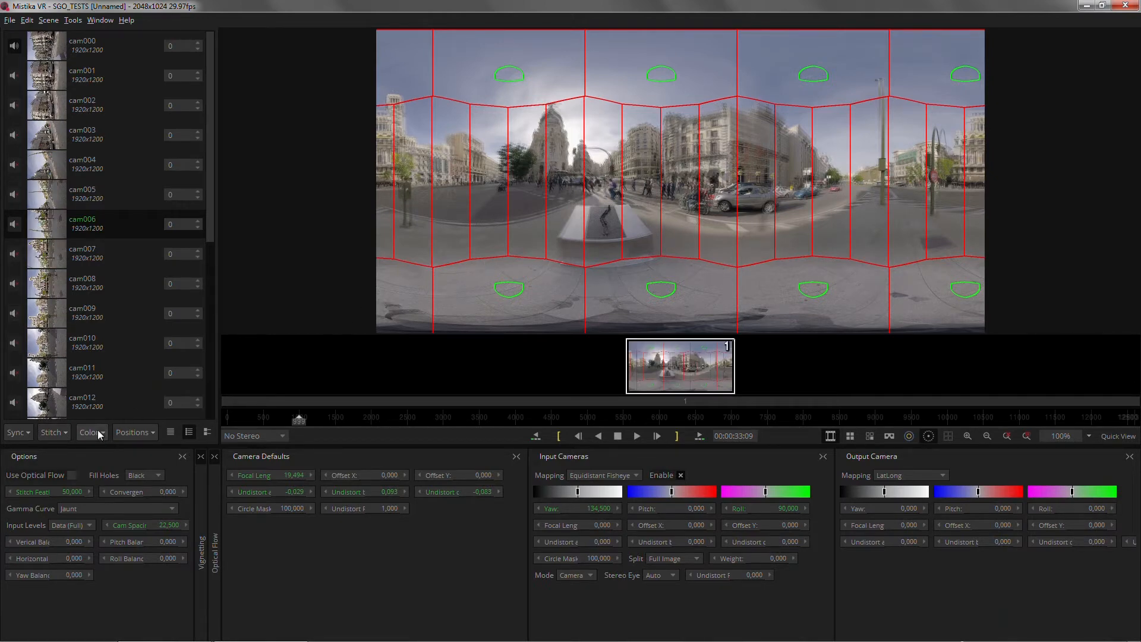
# Set the Stitch Feather to 0 and hide the camera seam lines over the panorama
pyautogui.doubleClick(75, 491)
pyautogui.write('0')
pyautogui.press('Return')
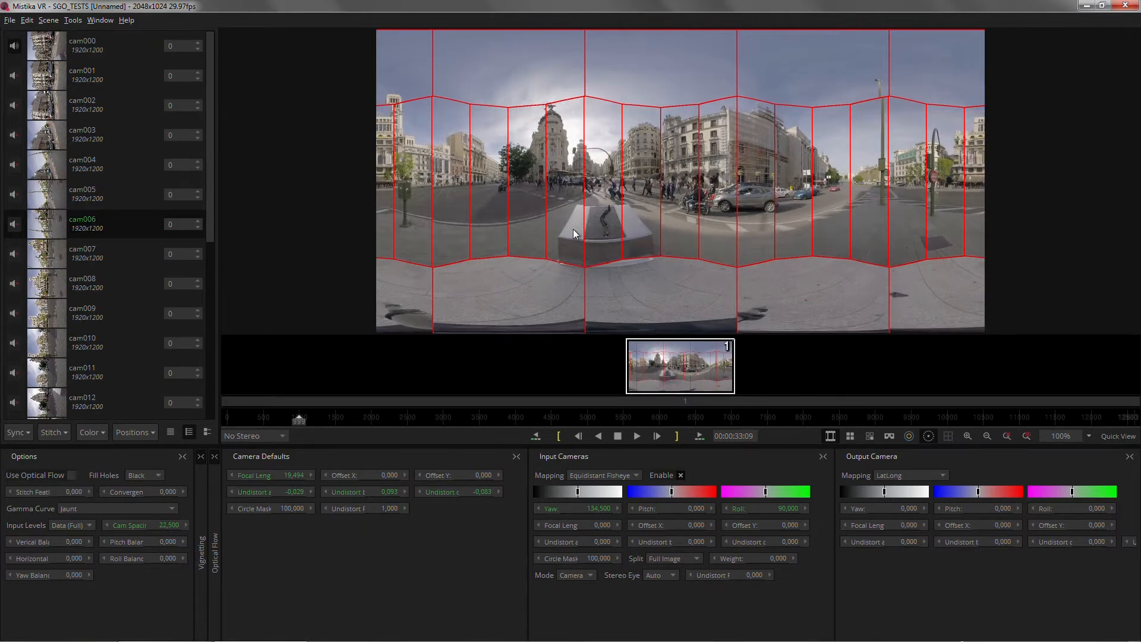
pyautogui.press('s')
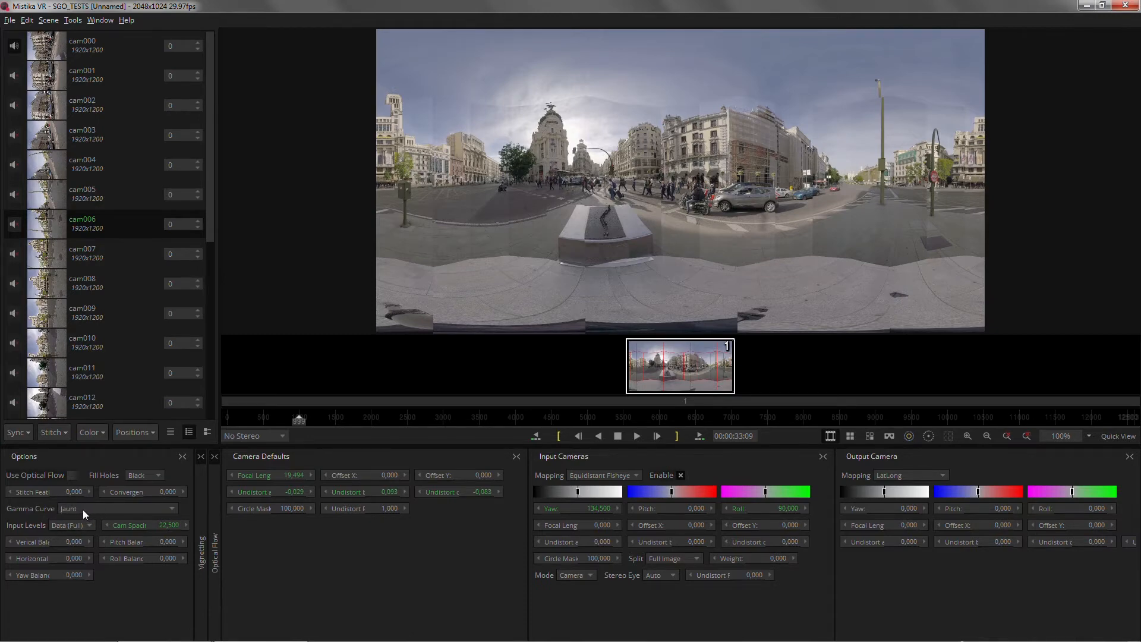
# Match the colour between the cameras and set the Stitch Feather to 50
pyautogui.click(103, 434)
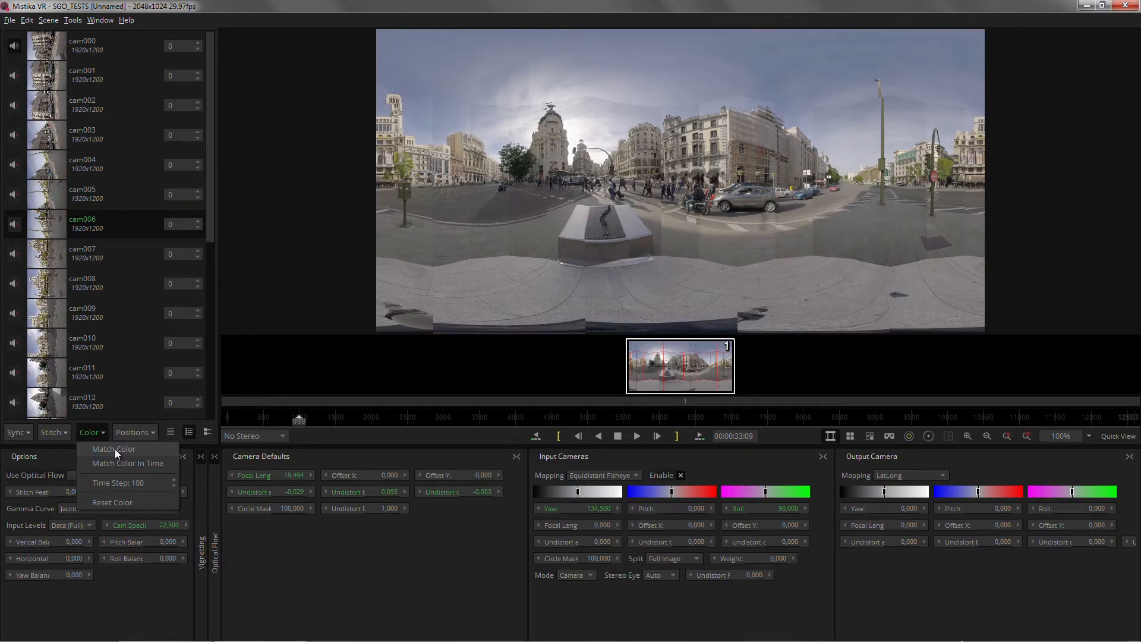
pyautogui.click(114, 449)
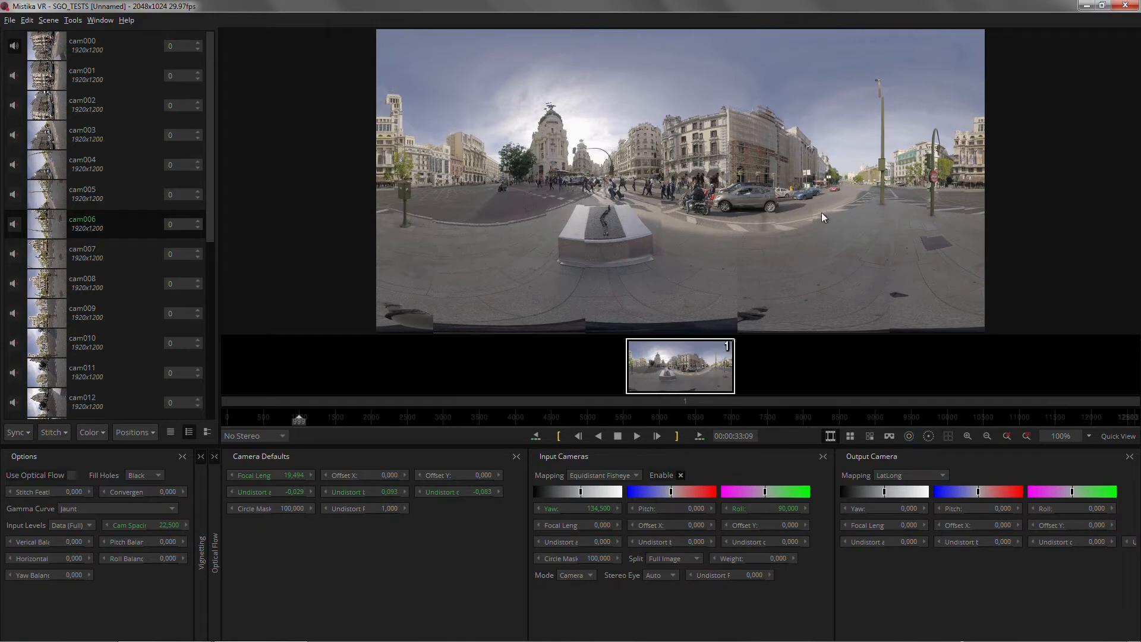
pyautogui.click(81, 495)
pyautogui.write('50')
pyautogui.press('Return')
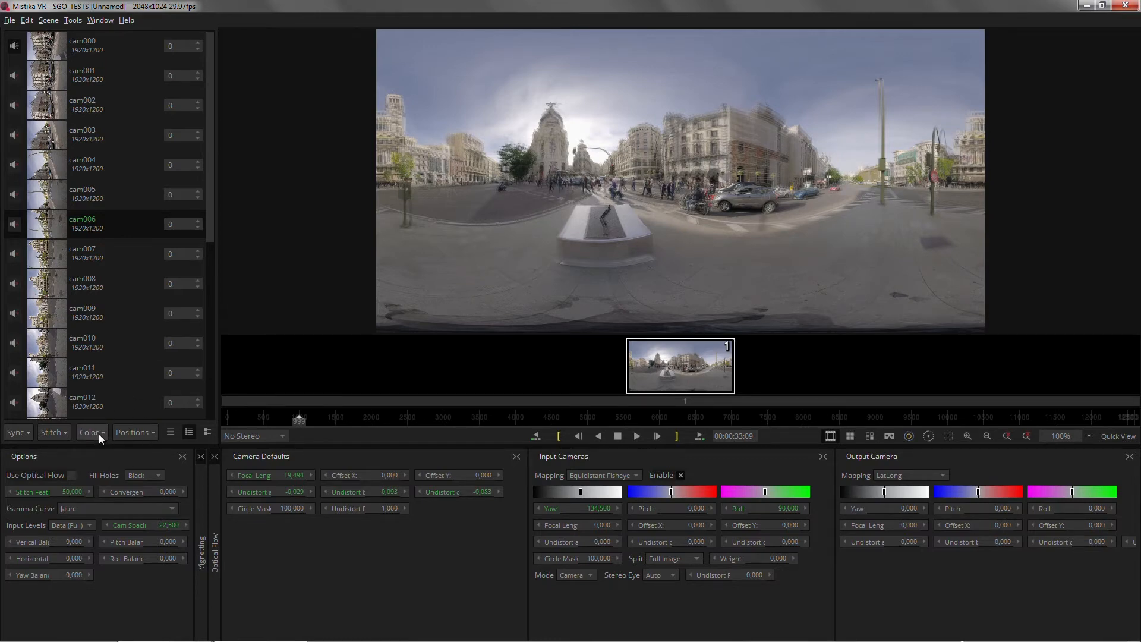
# Run Improve Offsets twice on the camera positions to refine the stitch
pyautogui.click(149, 435)
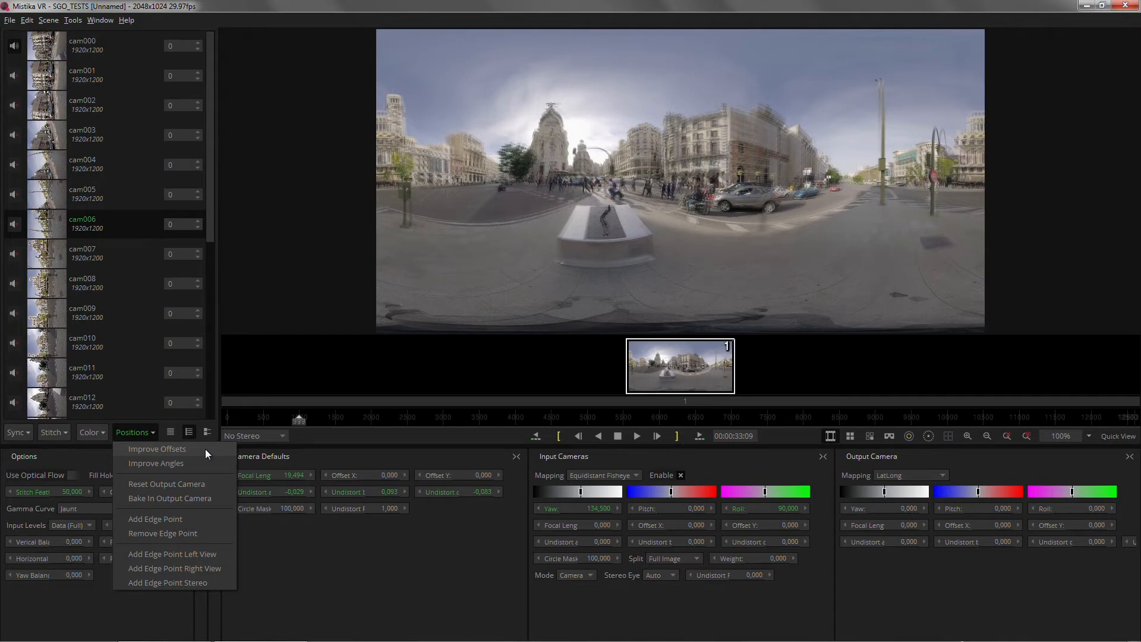
pyautogui.click(161, 450)
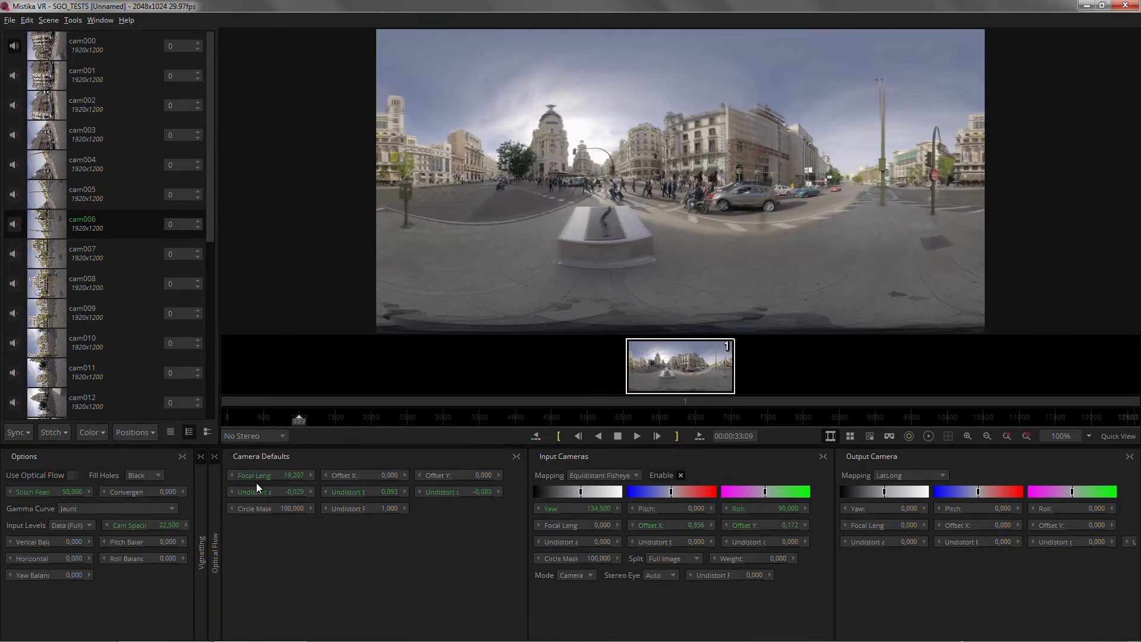
pyautogui.click(147, 433)
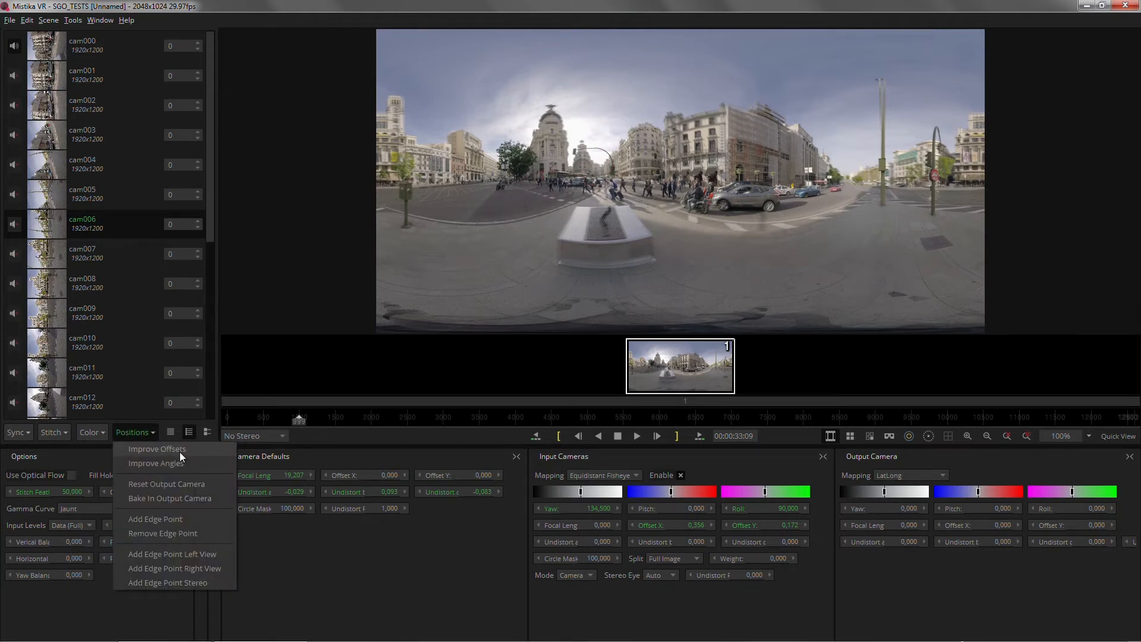
pyautogui.click(178, 450)
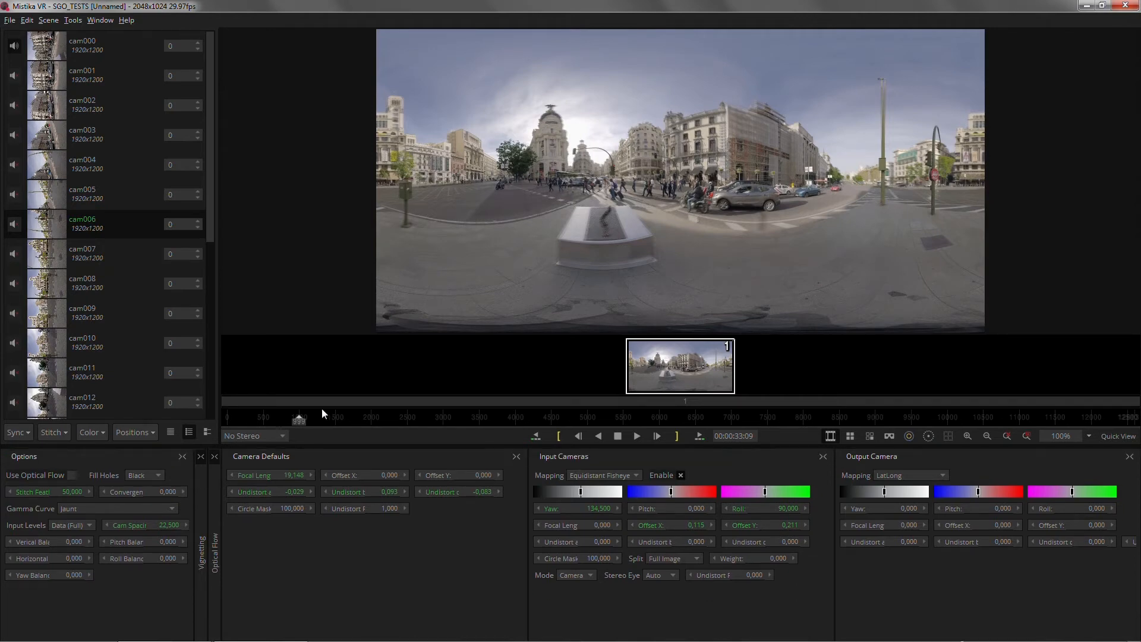
# Run Improve Angles on the camera positions and enable optical flow for the stitch
pyautogui.click(142, 433)
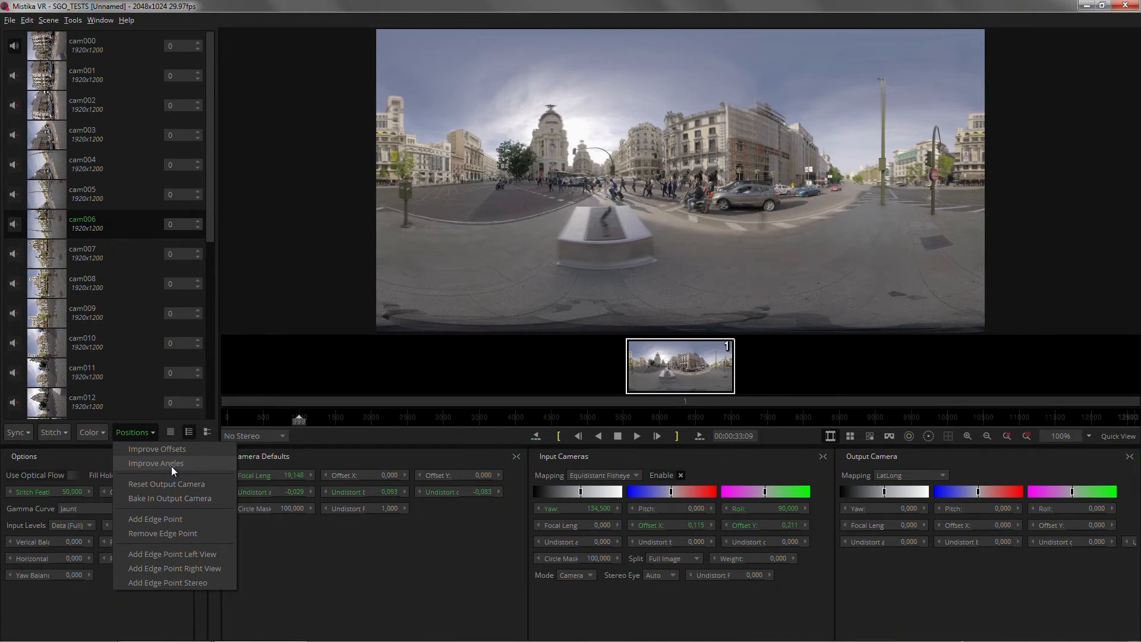
pyautogui.click(171, 464)
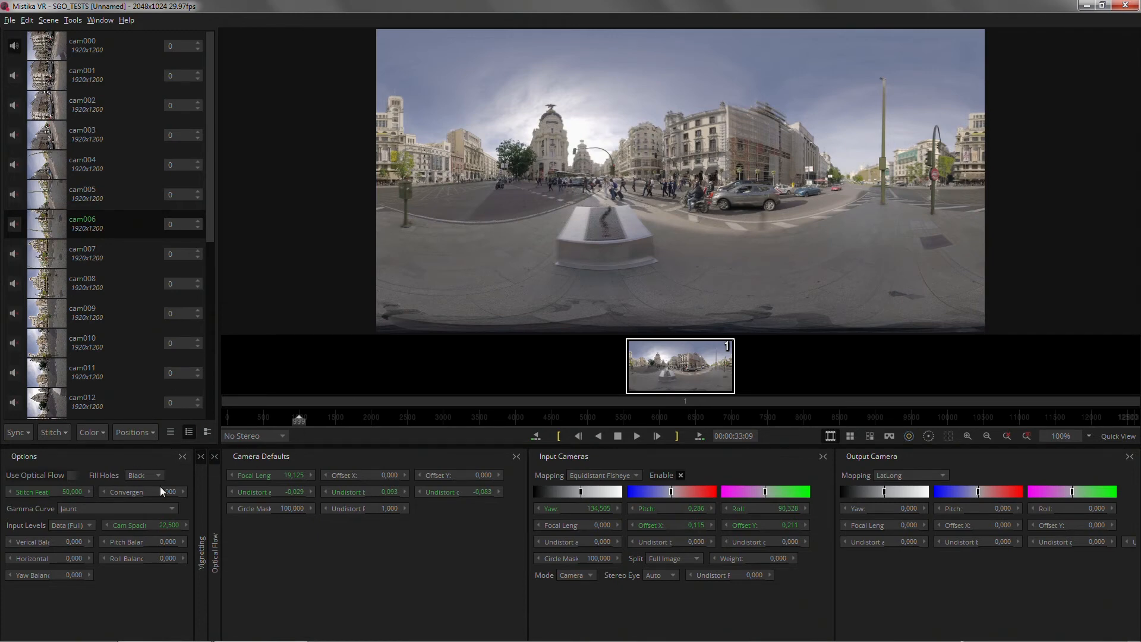
pyautogui.click(72, 476)
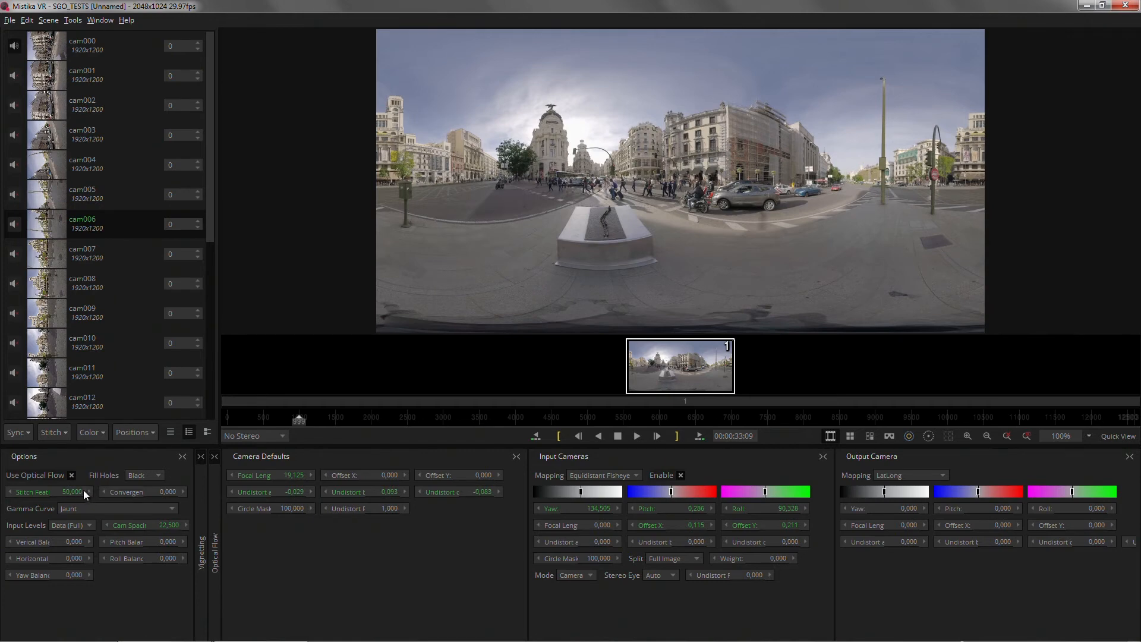
# Switch the viewer through the Left View, Right View, Anaglyph and B&W Anaglyph stereo modes, settling on Anaglyph
pyautogui.click(281, 436)
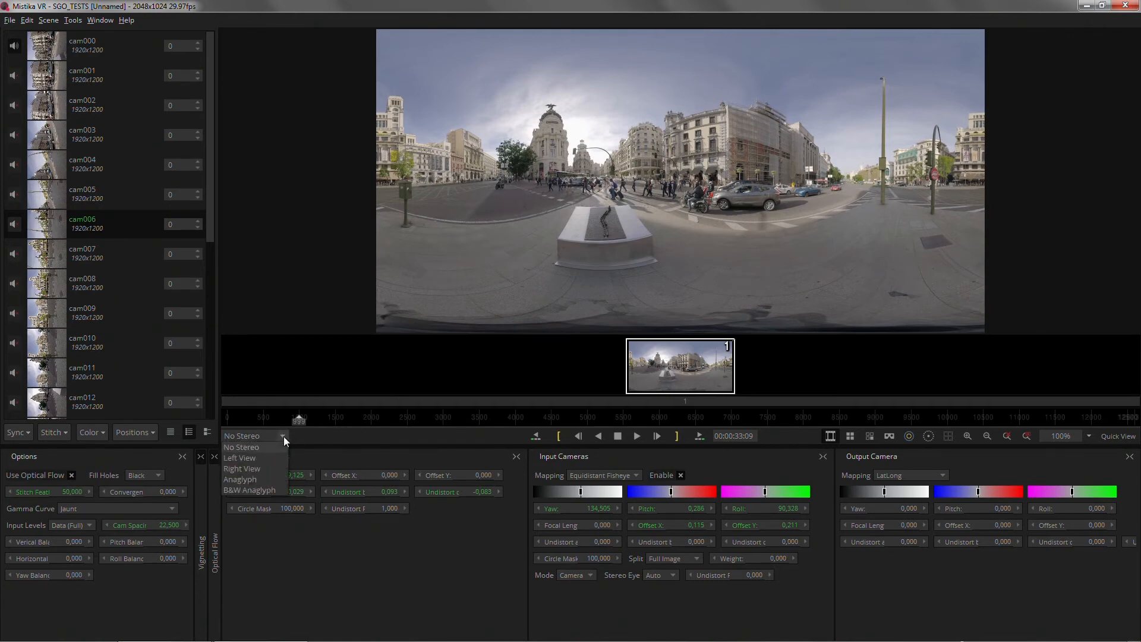
pyautogui.click(253, 460)
pyautogui.click(278, 437)
pyautogui.click(250, 475)
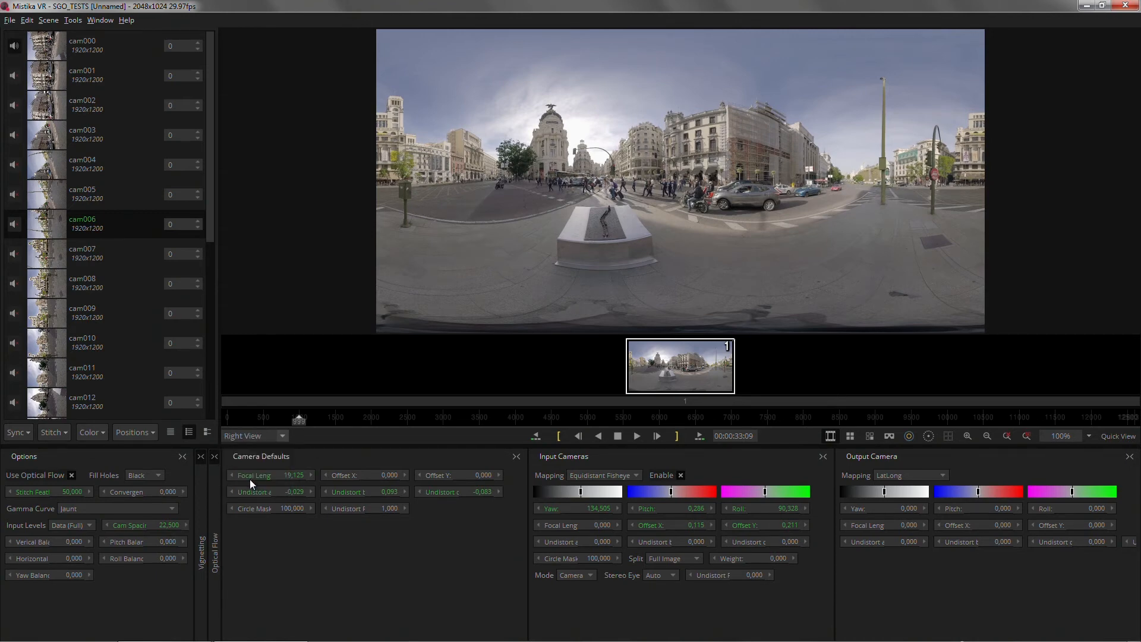
pyautogui.click(276, 438)
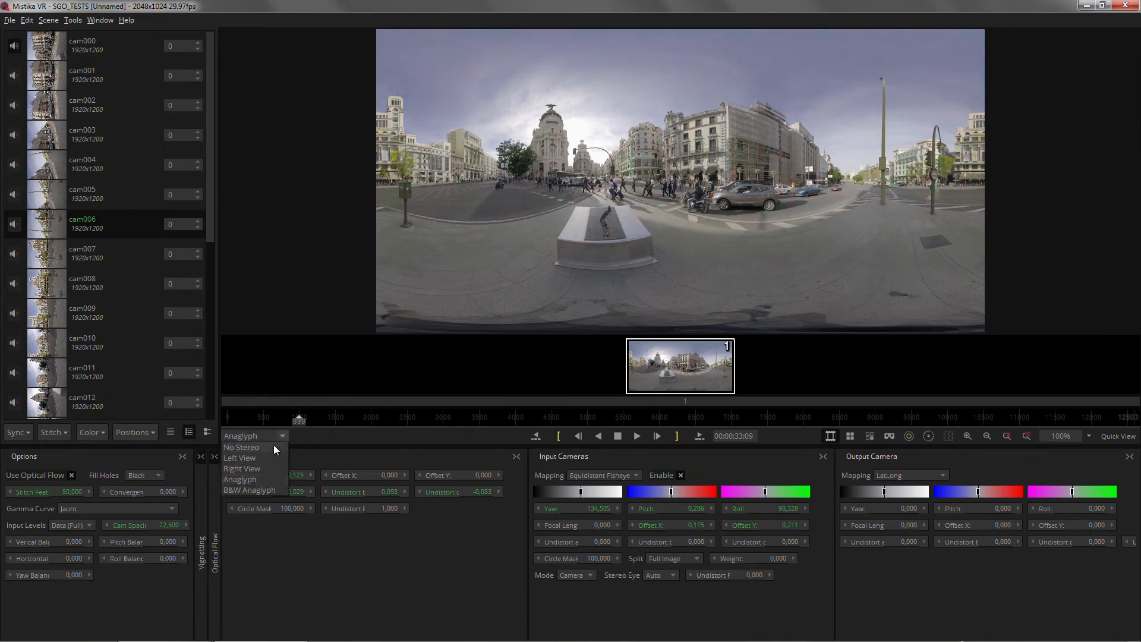
pyautogui.click(250, 490)
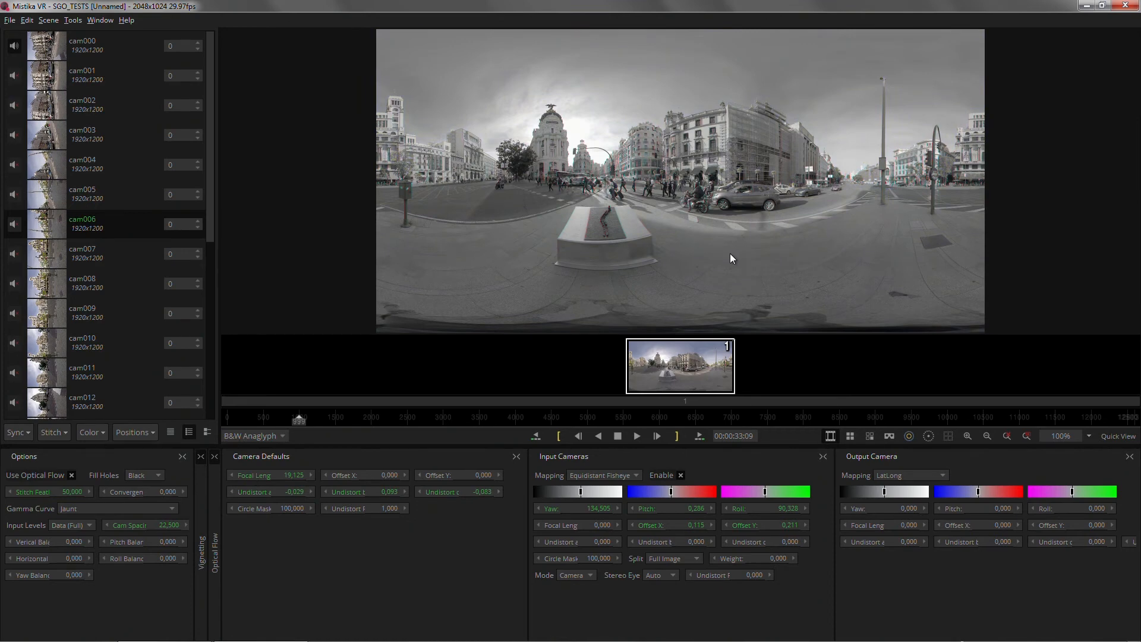
# Align the stereo views on the distant street buildings by trying Yaw Balance values of -0.1 and -0.2 and settling on -0.3
pyautogui.scroll(6, 700, 228)
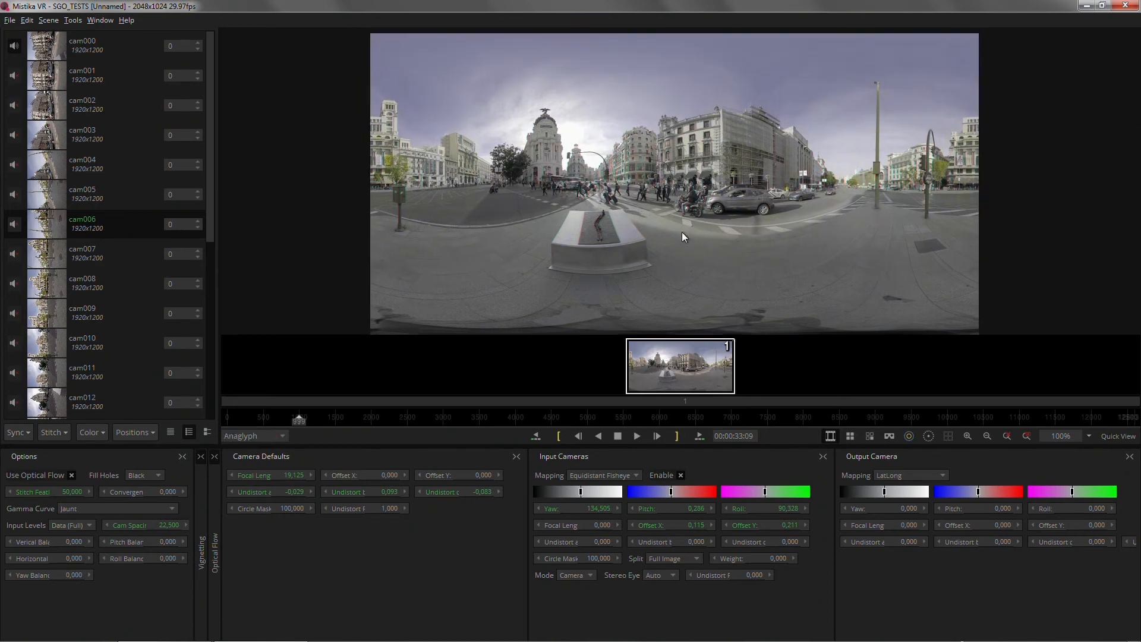
pyautogui.scroll(10, 821, 214)
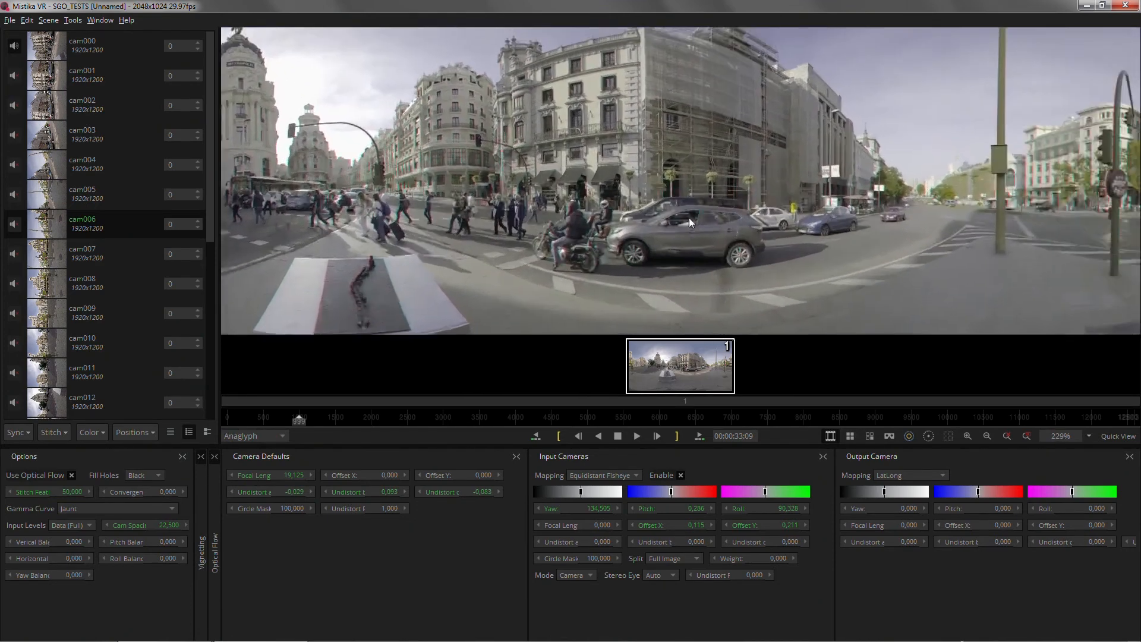
pyautogui.scroll(4, 684, 223)
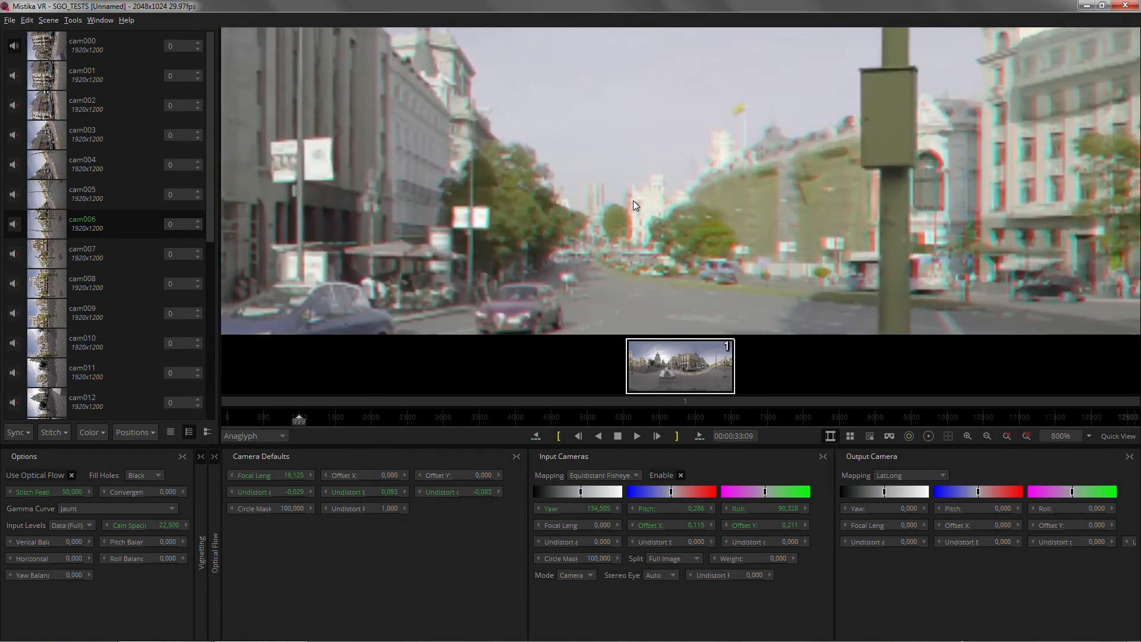
pyautogui.click(71, 575)
pyautogui.write('-0,1')
pyautogui.press('Return')
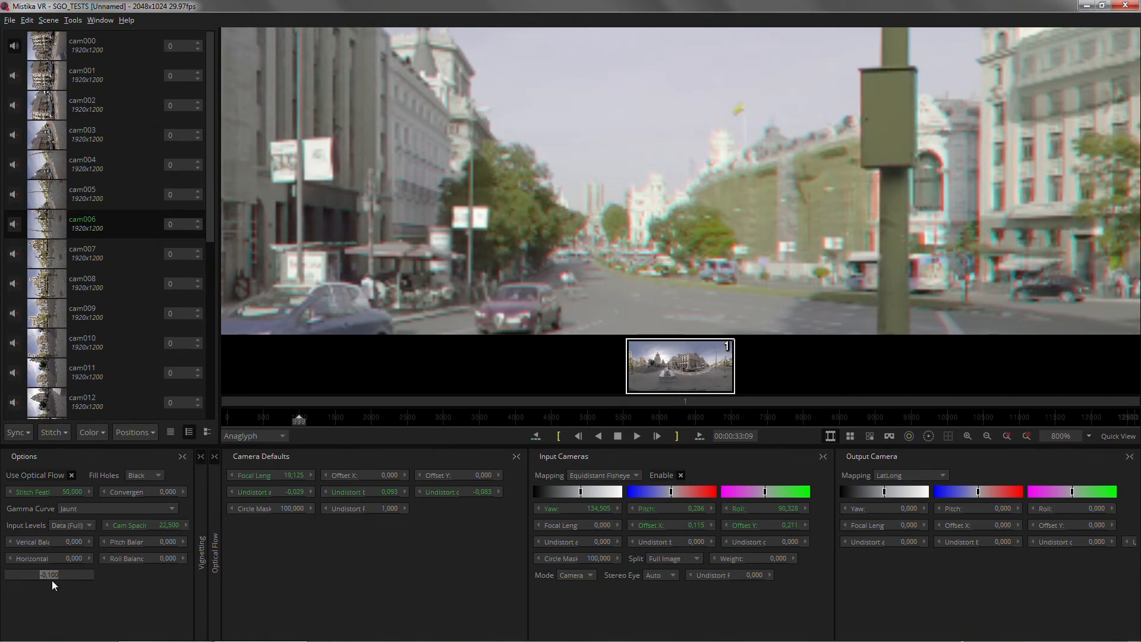
pyautogui.write('-0,2')
pyautogui.press('Return')
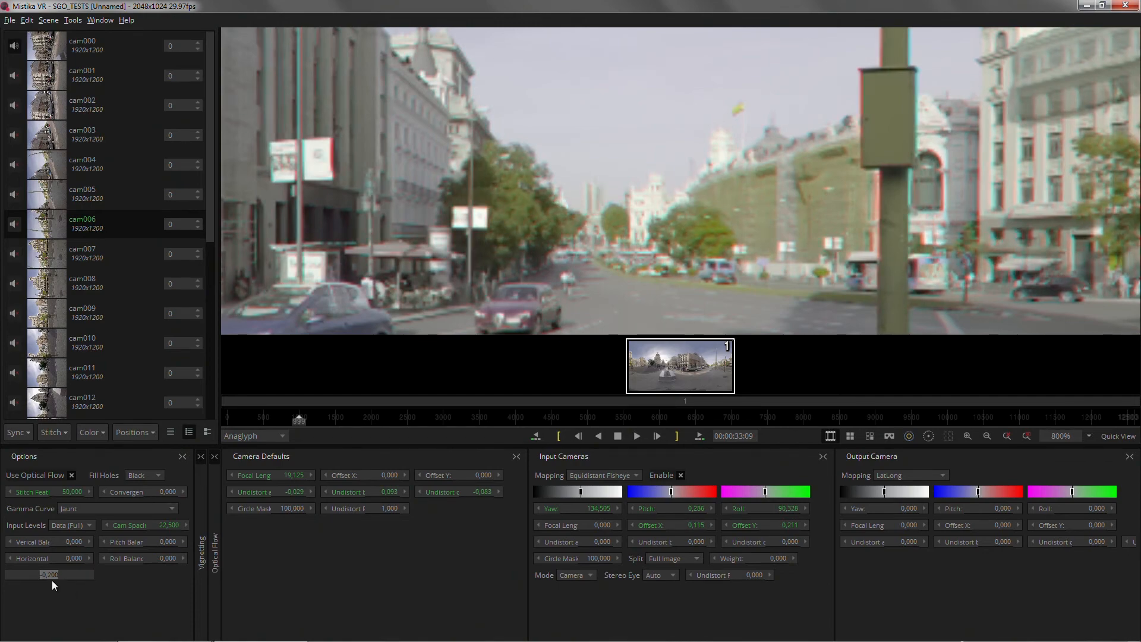
pyautogui.write('-0,3')
pyautogui.press('Return')
pyautogui.scroll(-8, 675, 219)
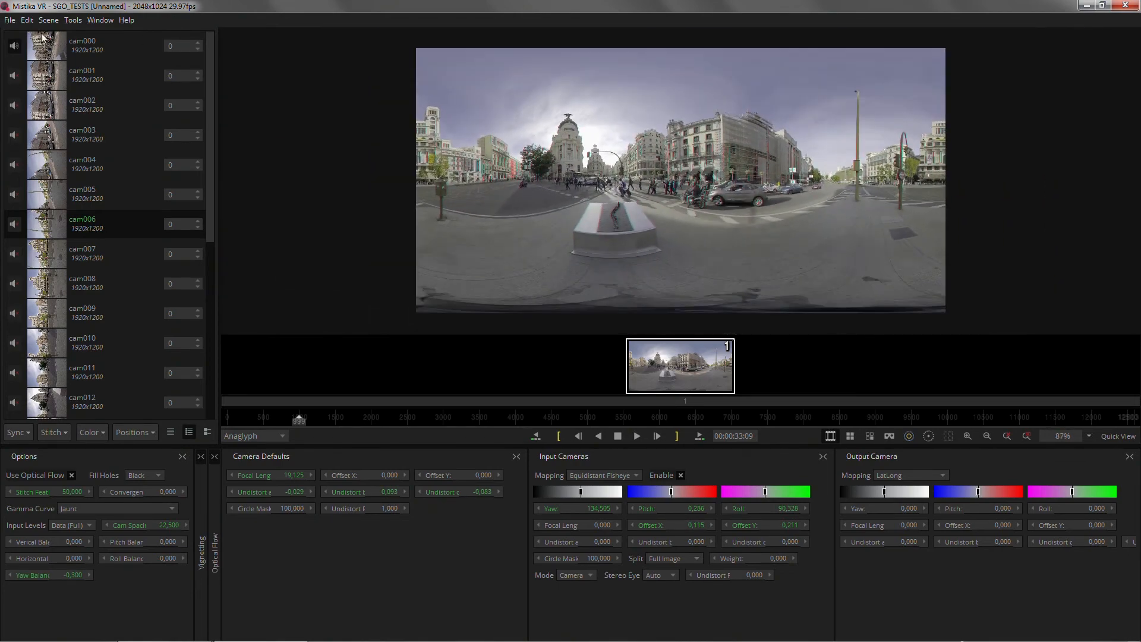
# Open the render export options and set the file type to Quicktime ProRes with the MOV ProRes LT codec
pyautogui.click(11, 19)
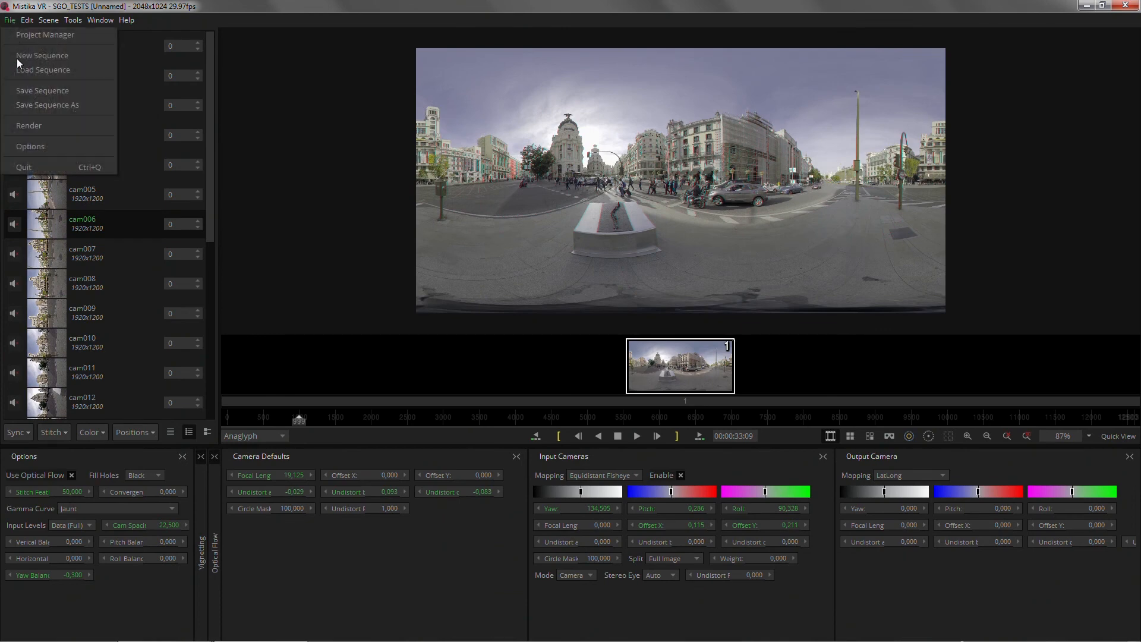
pyautogui.click(39, 127)
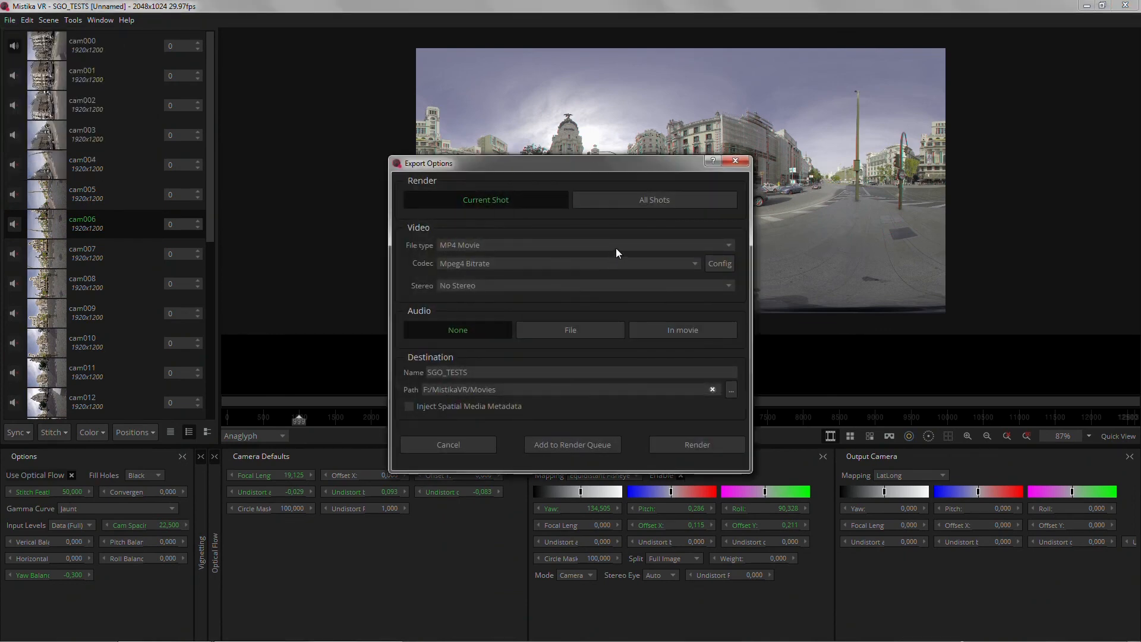
pyautogui.click(475, 246)
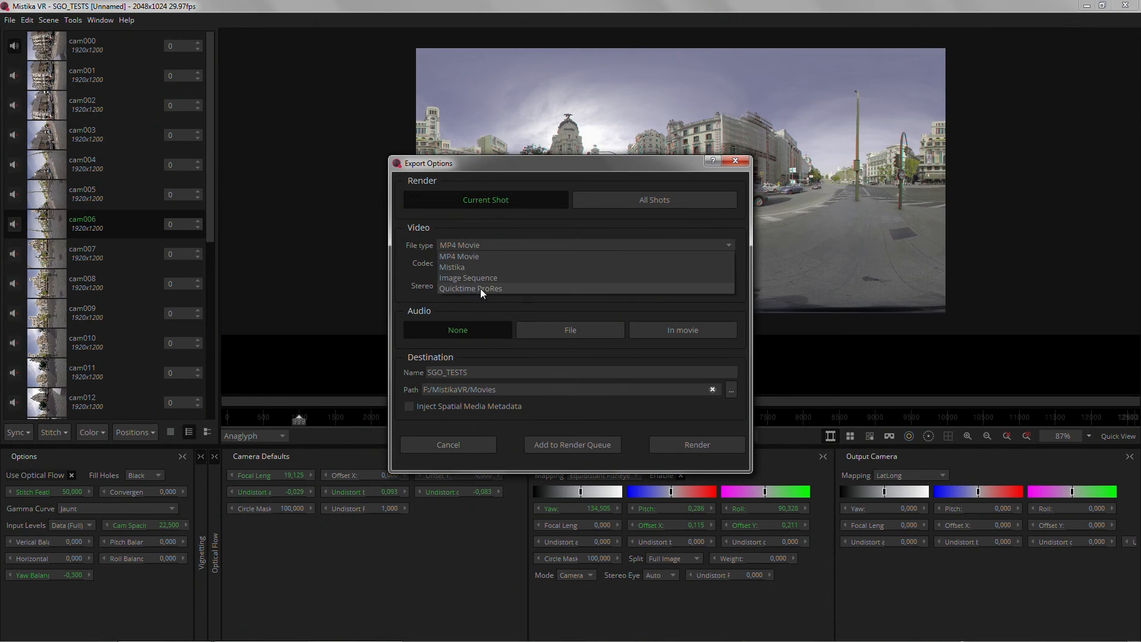
pyautogui.click(480, 288)
pyautogui.click(481, 264)
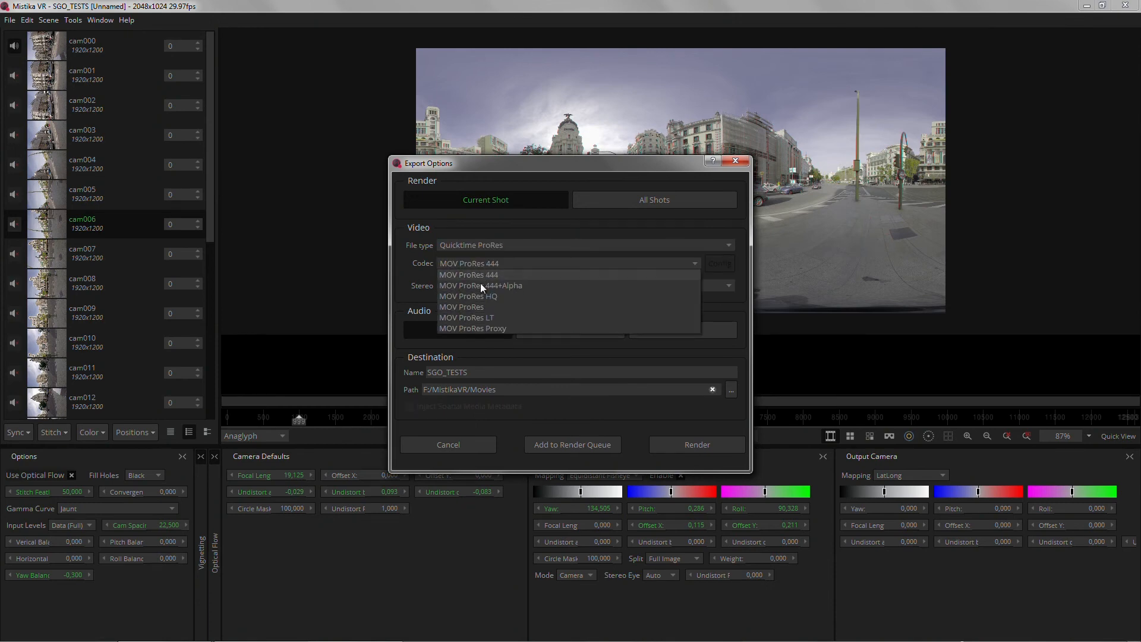
pyautogui.click(490, 319)
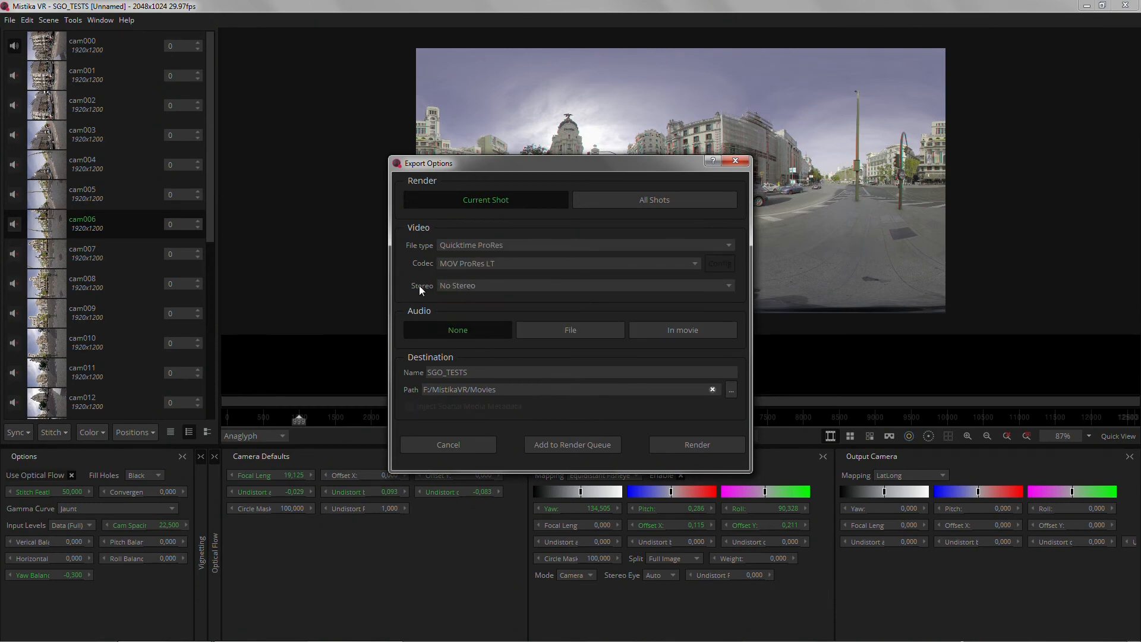
# Render the current shot with Top/Bottom stereo and In movie audio, continuing despite the existing file name
pyautogui.click(452, 287)
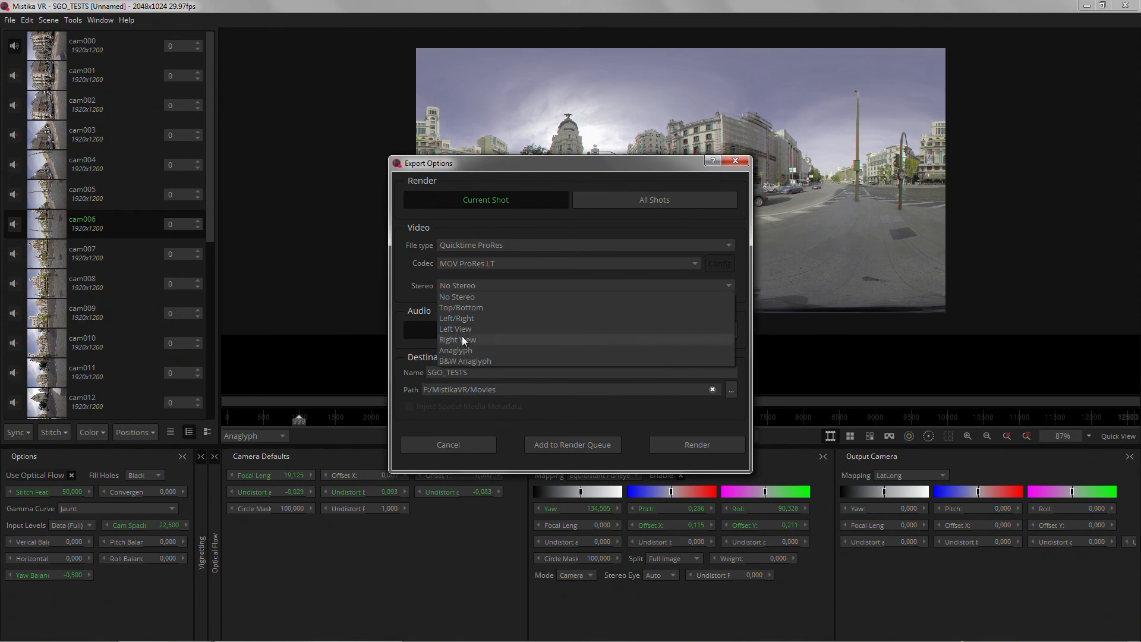
pyautogui.click(460, 308)
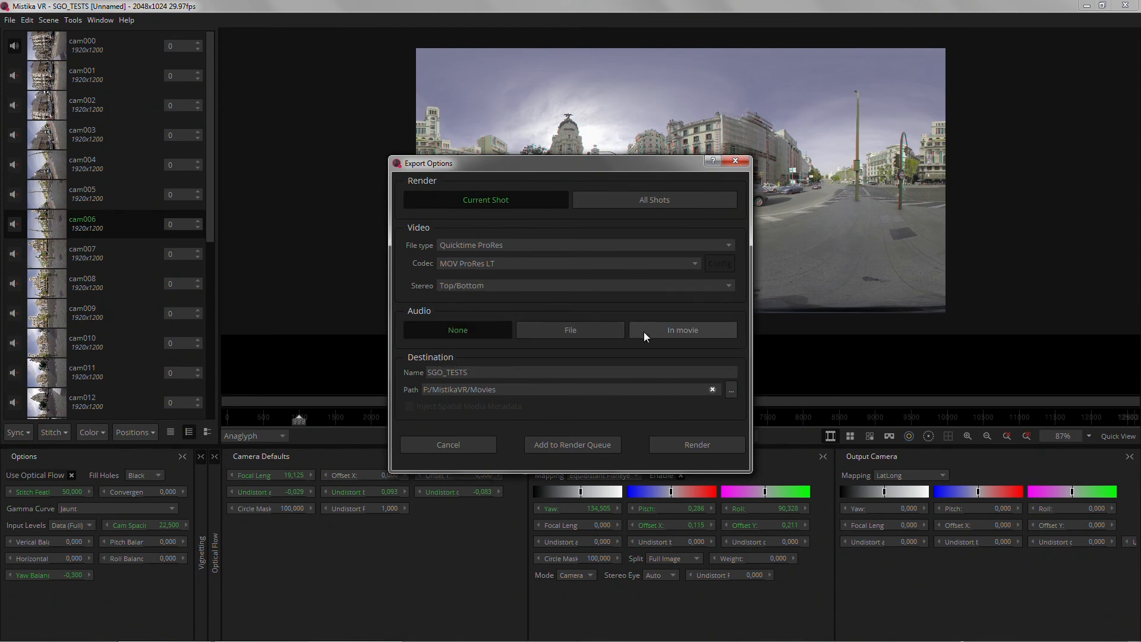
pyautogui.click(673, 328)
pyautogui.click(682, 445)
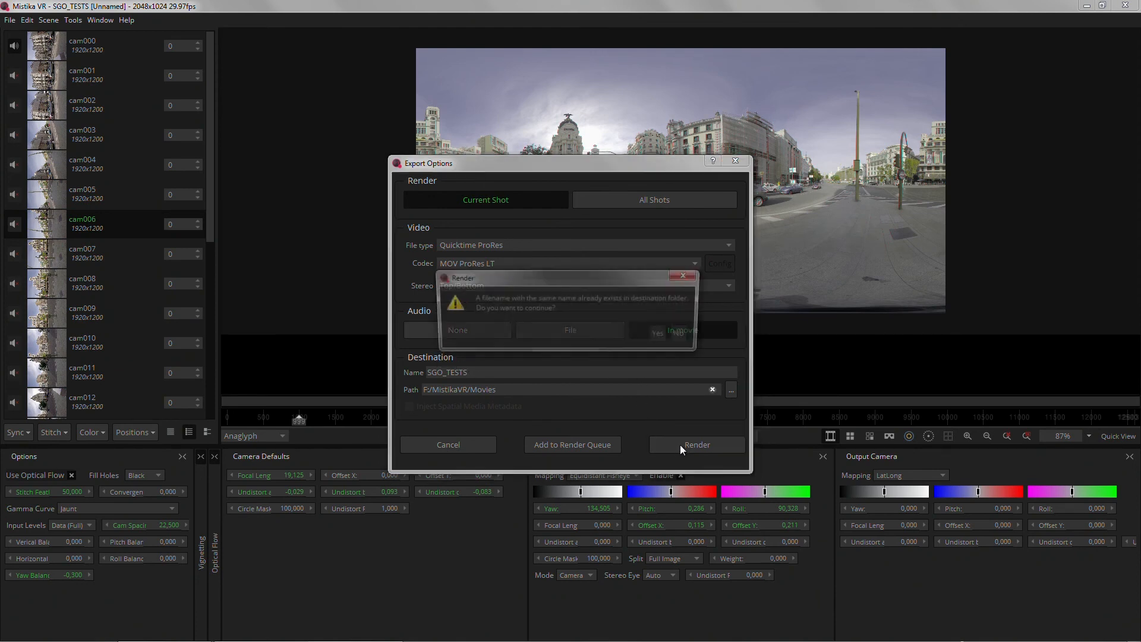
pyautogui.click(660, 335)
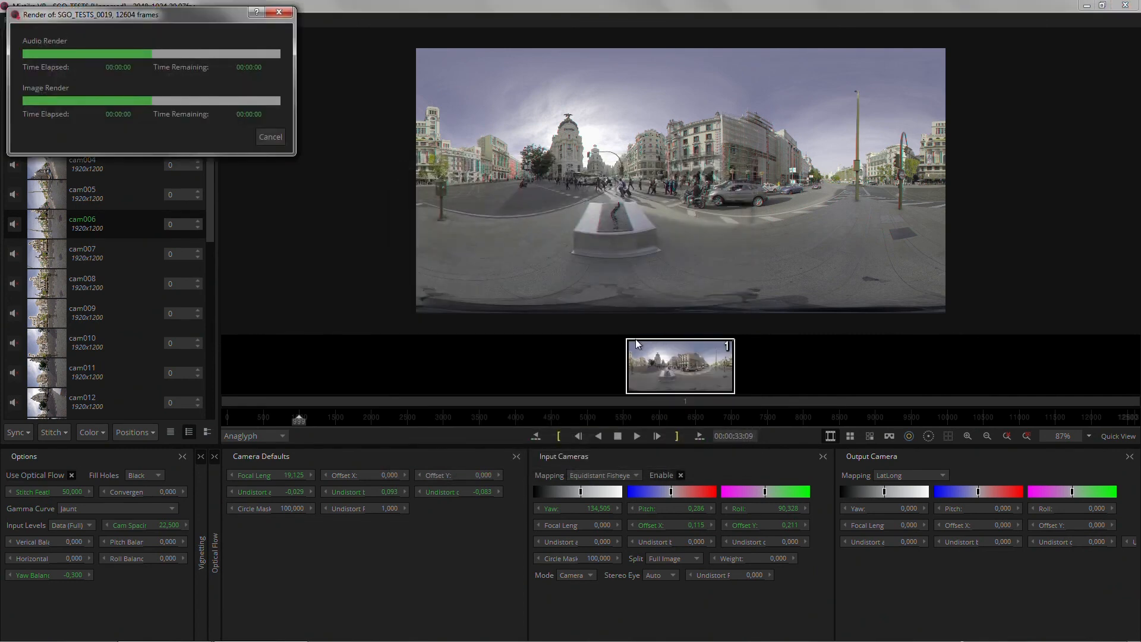